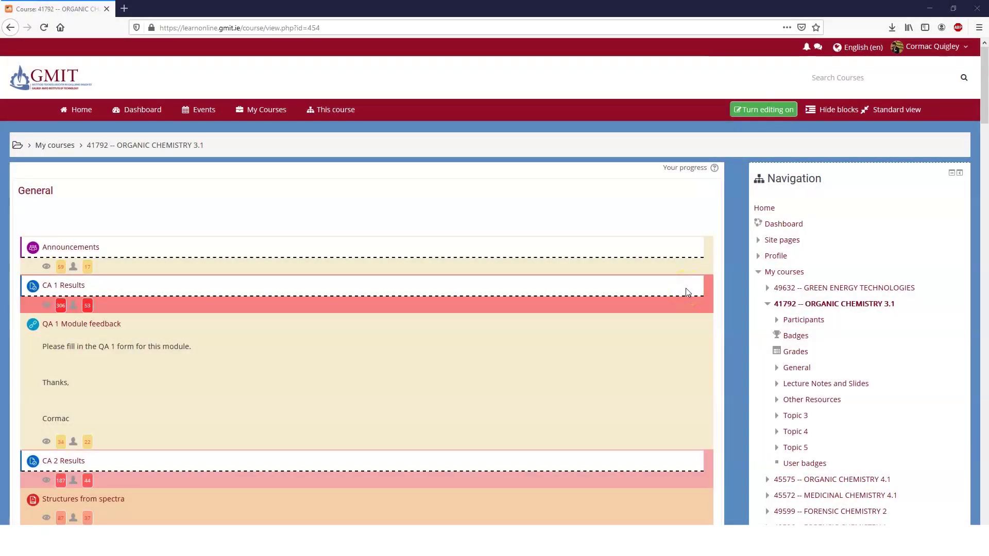
Expand the Question bank options in the ORGANIC CHEMISTRY 3.1 course's Administration block.
{"action": "scroll", "coordinate": [811, 244], "scroll_direction": "down", "scroll_amount": 8}
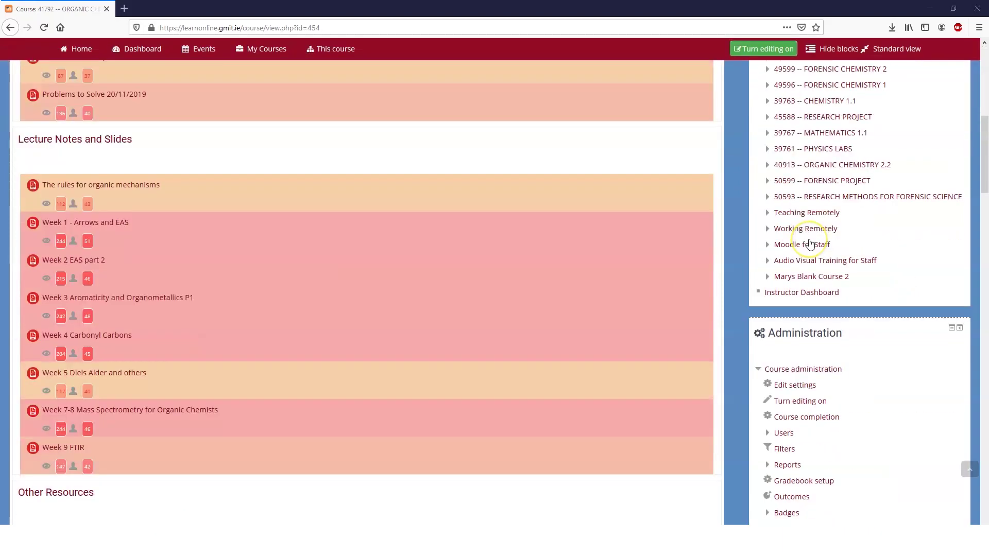
{"action": "scroll", "coordinate": [811, 243], "scroll_direction": "down", "scroll_amount": 3}
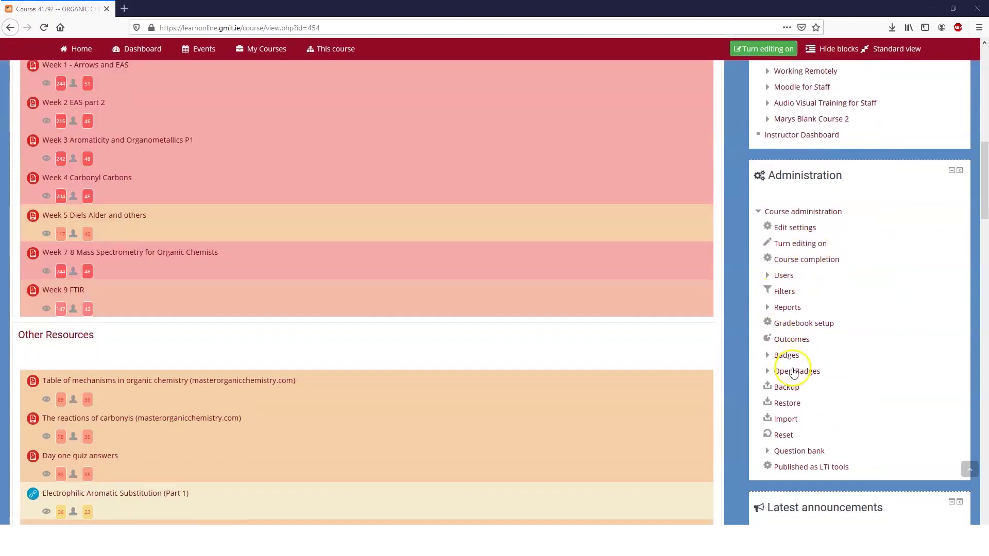
{"action": "left_click", "coordinate": [778, 452]}
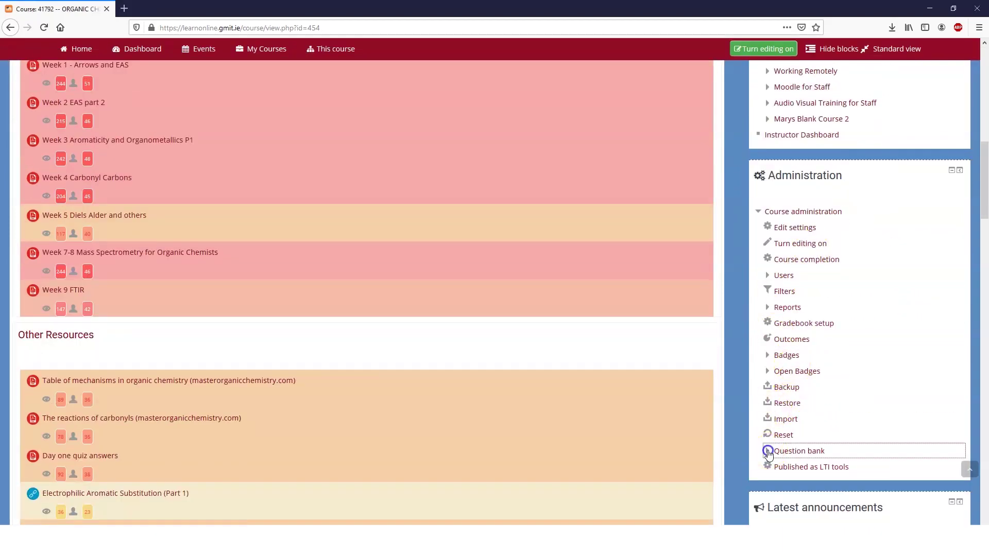
{"action": "scroll", "coordinate": [804, 316], "scroll_direction": "down", "scroll_amount": 4}
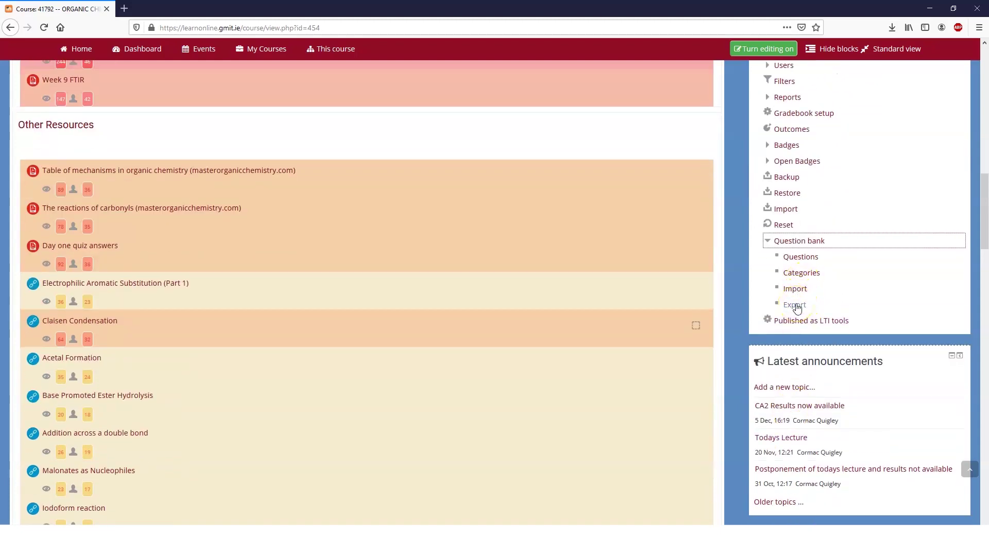
Open the question export page and set First Year Quiz (1) as the export category.
{"action": "left_click", "coordinate": [795, 306]}
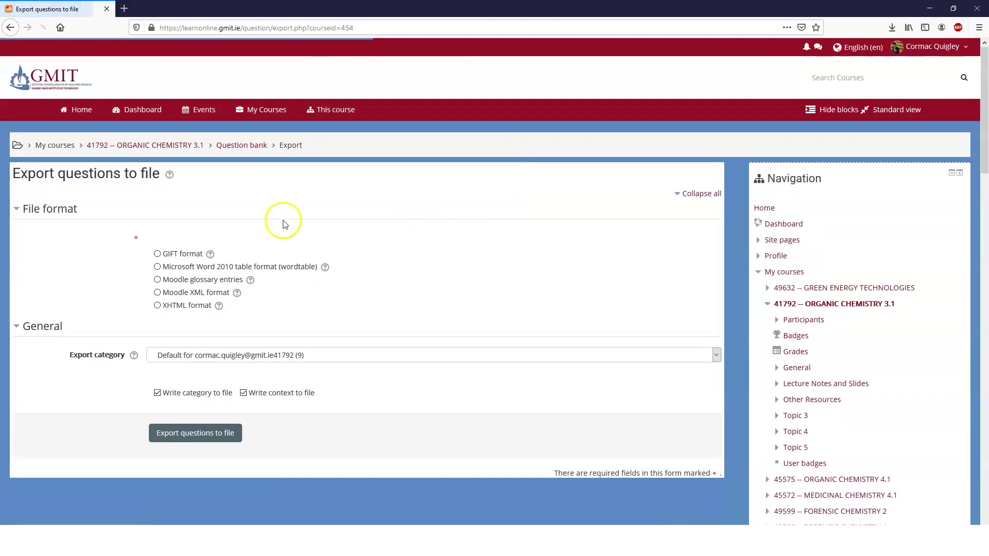
{"action": "left_click", "coordinate": [344, 355]}
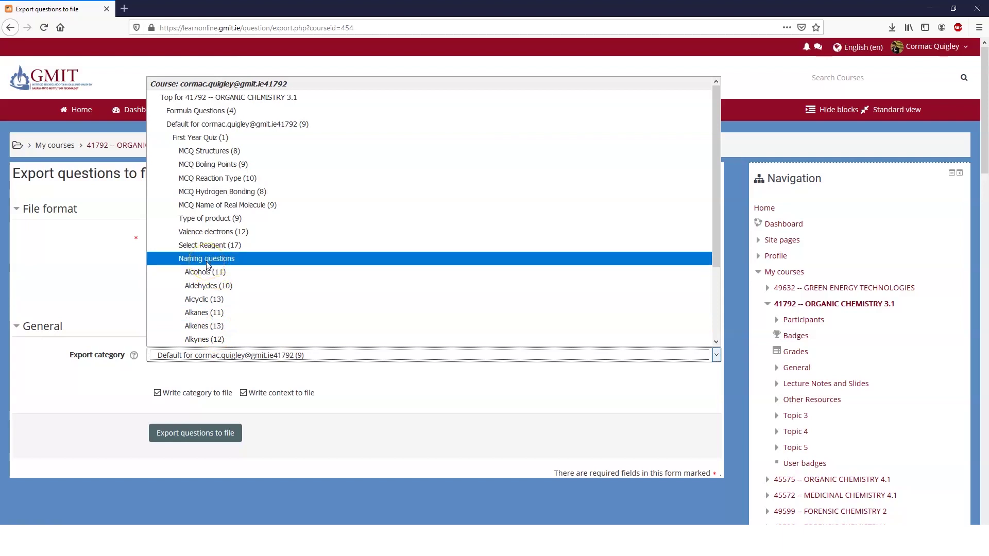
{"action": "left_click", "coordinate": [205, 139]}
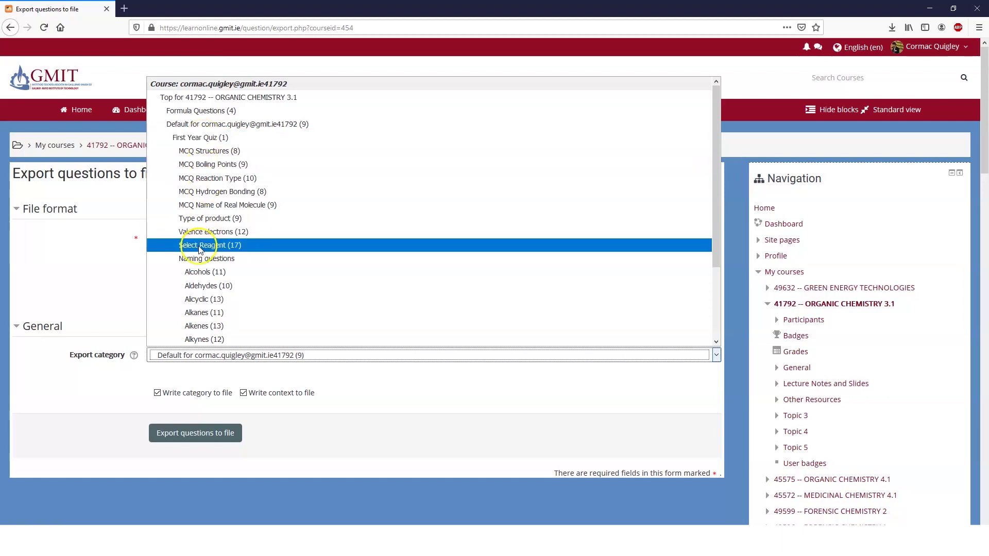
{"action": "left_click", "coordinate": [201, 145]}
{"action": "left_click", "coordinate": [201, 143]}
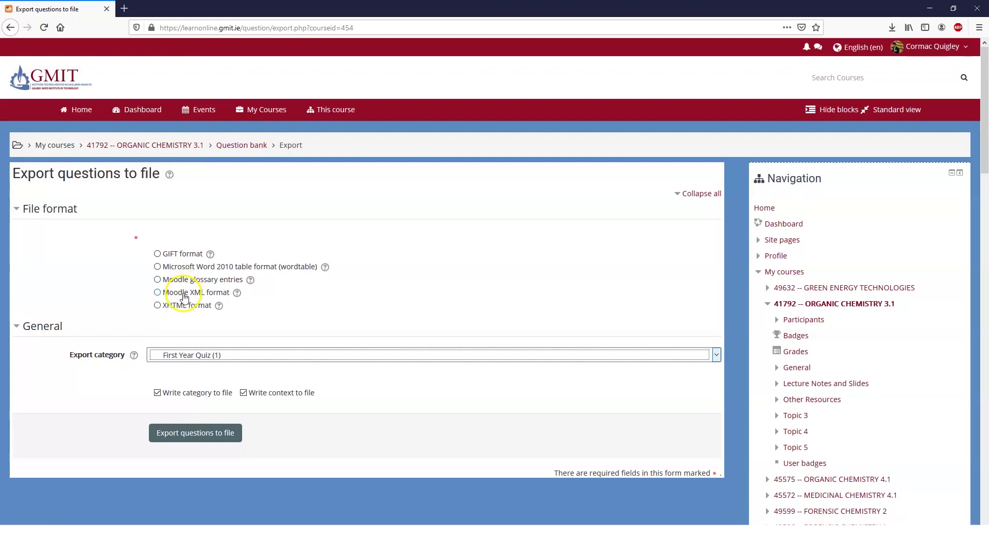
Export the First Year Quiz category as a Moodle XML file and save it to Downloads Empty.
{"action": "left_click", "coordinate": [165, 294]}
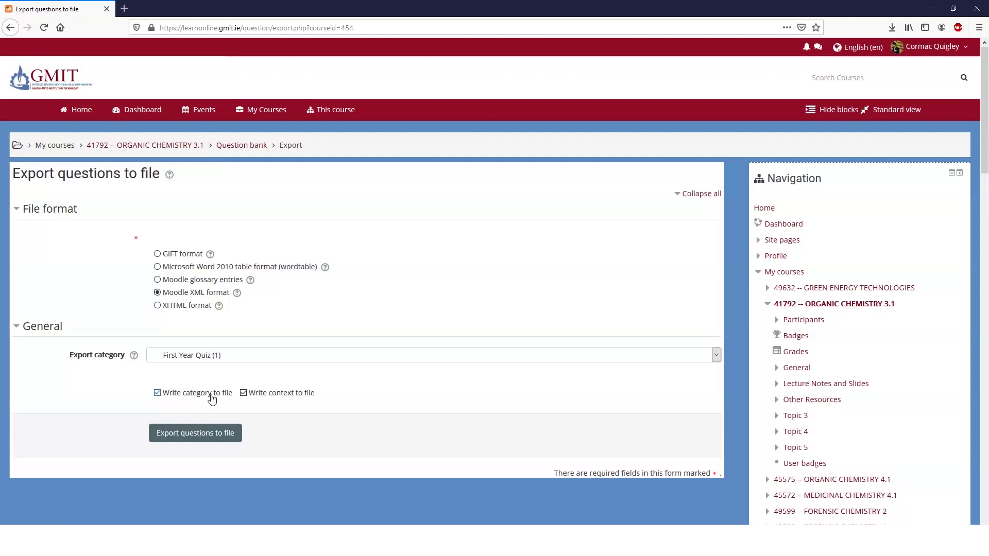
{"action": "left_click", "coordinate": [214, 431]}
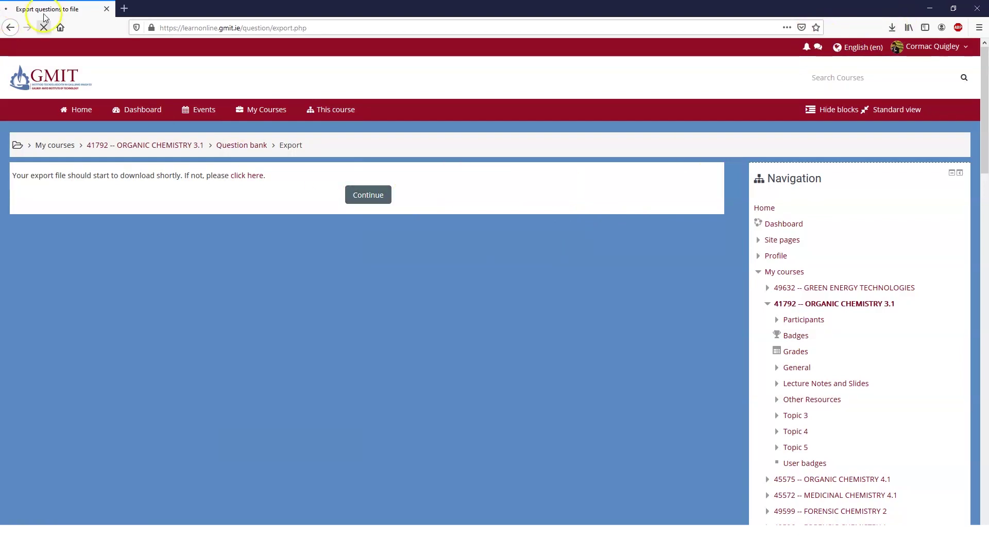
{"action": "left_click", "coordinate": [472, 321]}
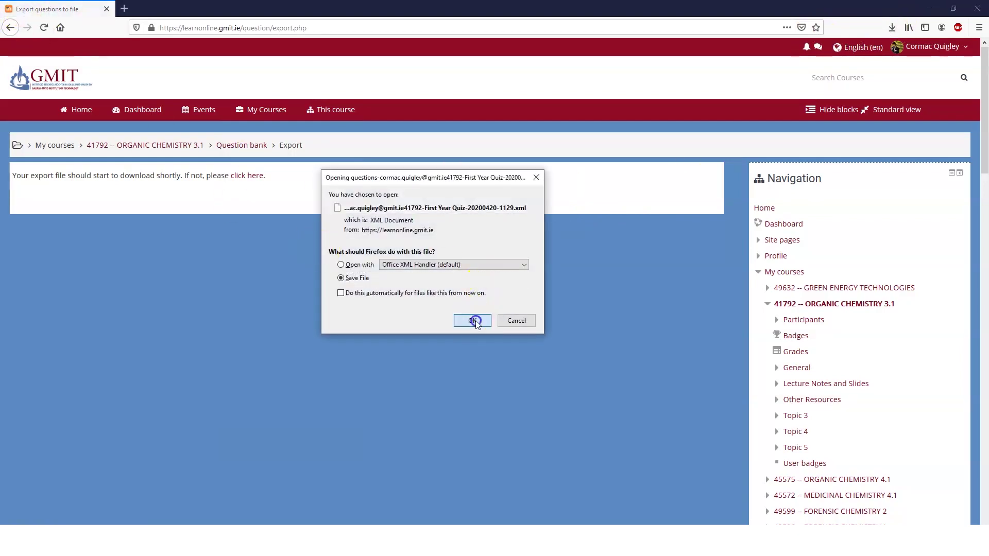
{"action": "key", "text": "alt+Tab"}
{"action": "key", "text": "alt+Tab"}
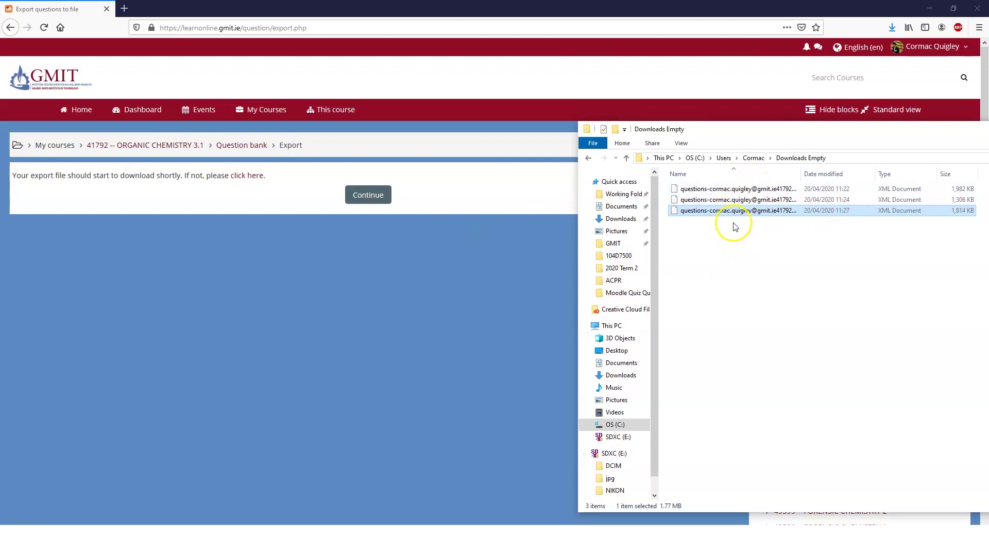
Deselect the newly downloaded XML file in the Downloads Empty folder.
{"action": "left_click", "coordinate": [732, 233]}
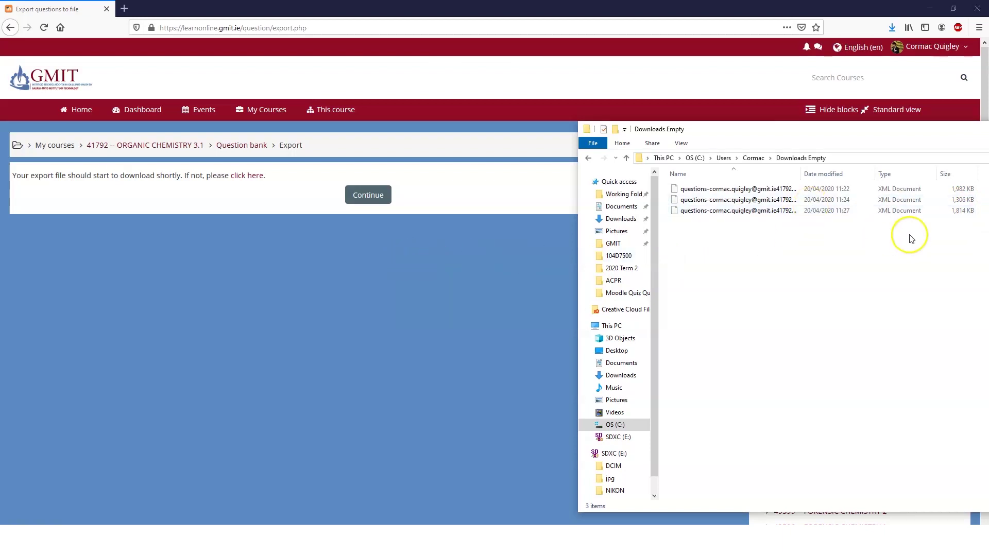
Return to Moodle and open the question bank's Import page.
{"action": "left_click", "coordinate": [447, 274]}
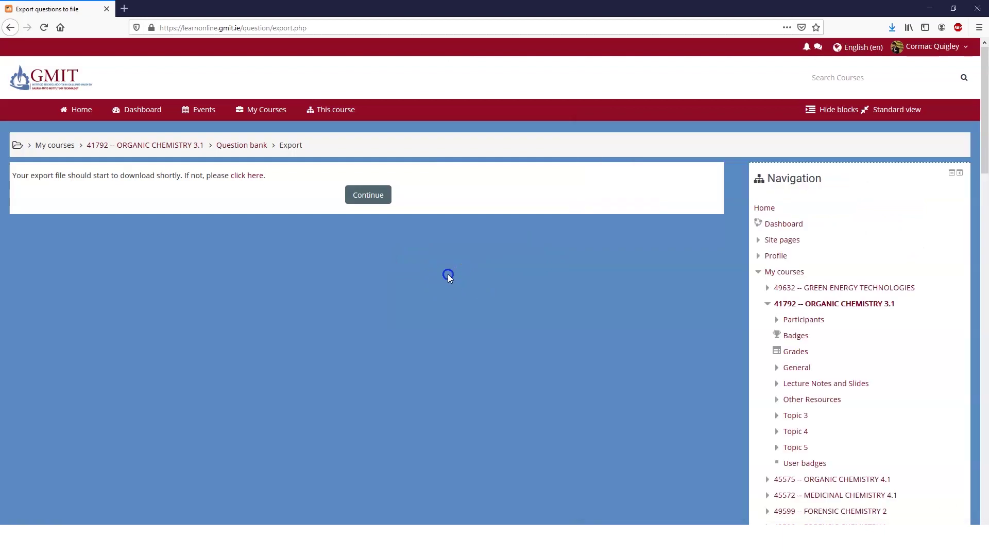
{"action": "scroll", "coordinate": [890, 287], "scroll_direction": "down", "scroll_amount": 15}
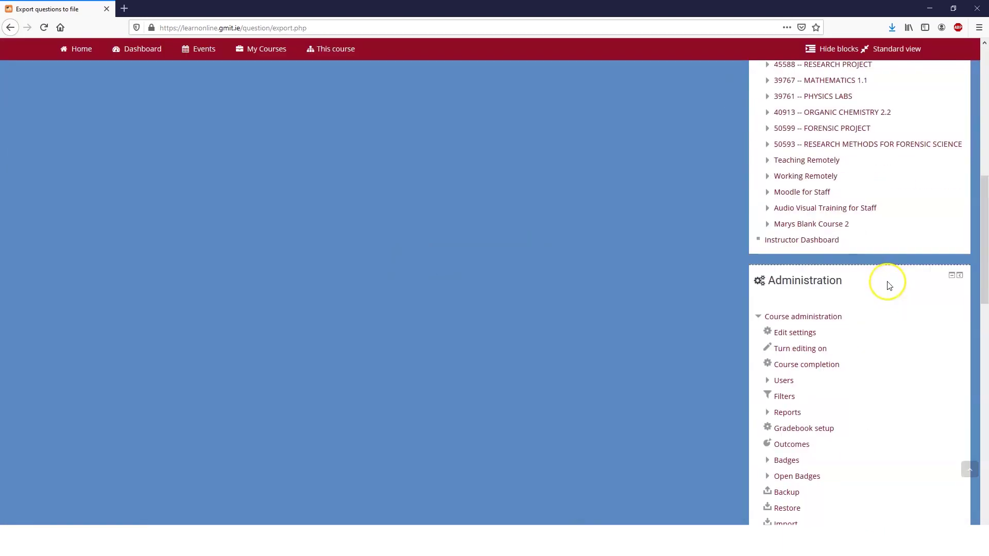
{"action": "left_click", "coordinate": [800, 343]}
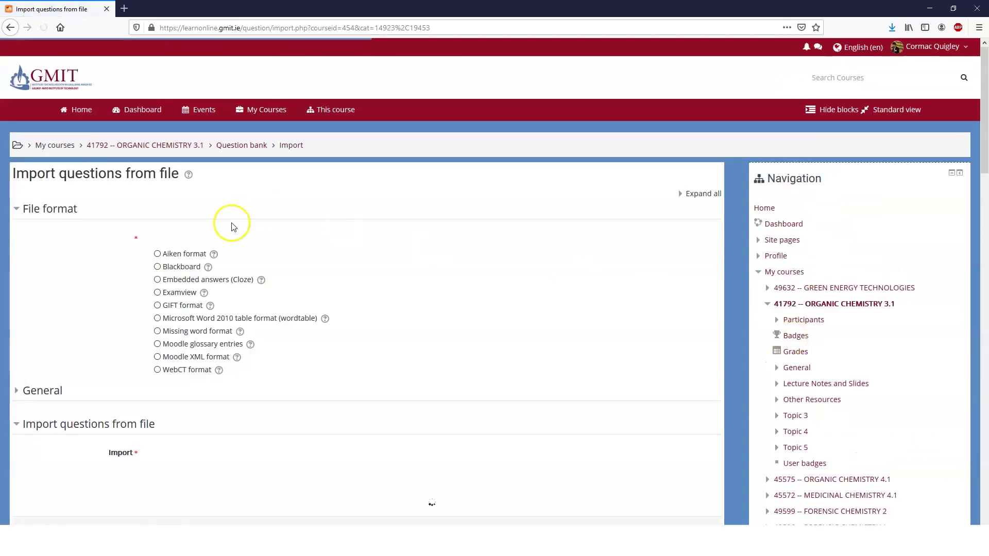
{"action": "scroll", "coordinate": [215, 257], "scroll_direction": "down", "scroll_amount": 3}
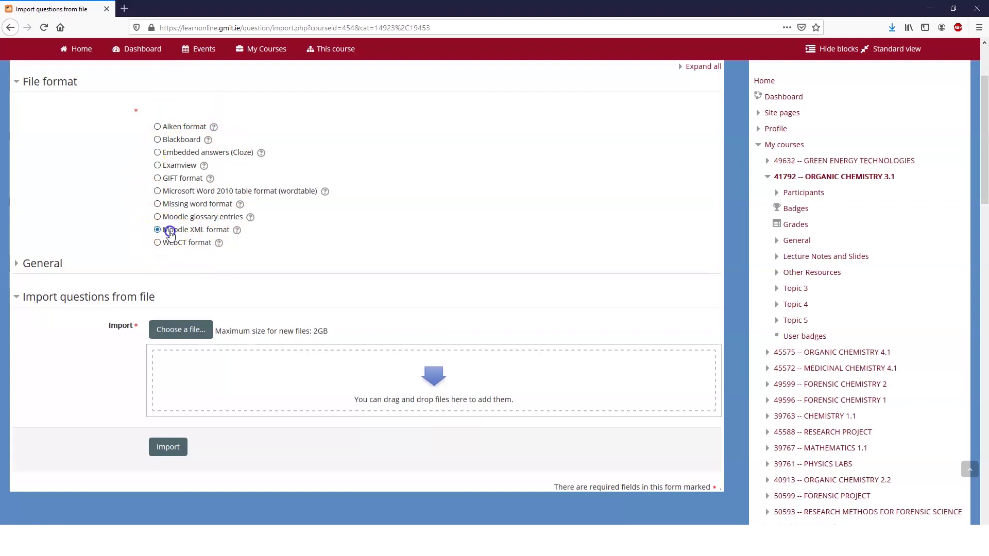
{"action": "scroll", "coordinate": [247, 232], "scroll_direction": "down", "scroll_amount": 2}
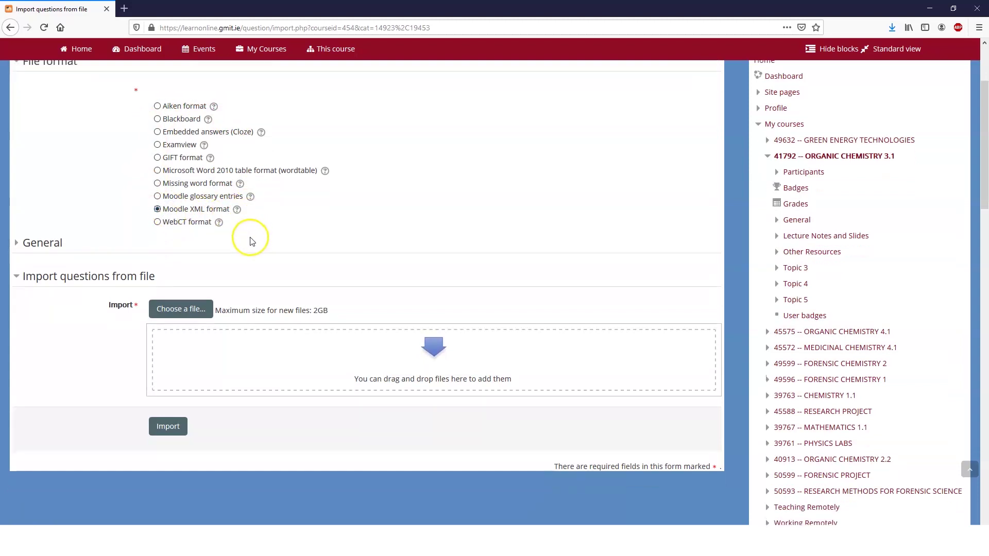
Drag the newest exported First Year Quiz XML file into the import form's drop zone.
{"action": "key", "text": "alt+Tab"}
{"action": "left_click_drag", "start_coordinate": [723, 213], "coordinate": [401, 324]}
{"action": "left_click_drag", "start_coordinate": [747, 214], "coordinate": [419, 325]}
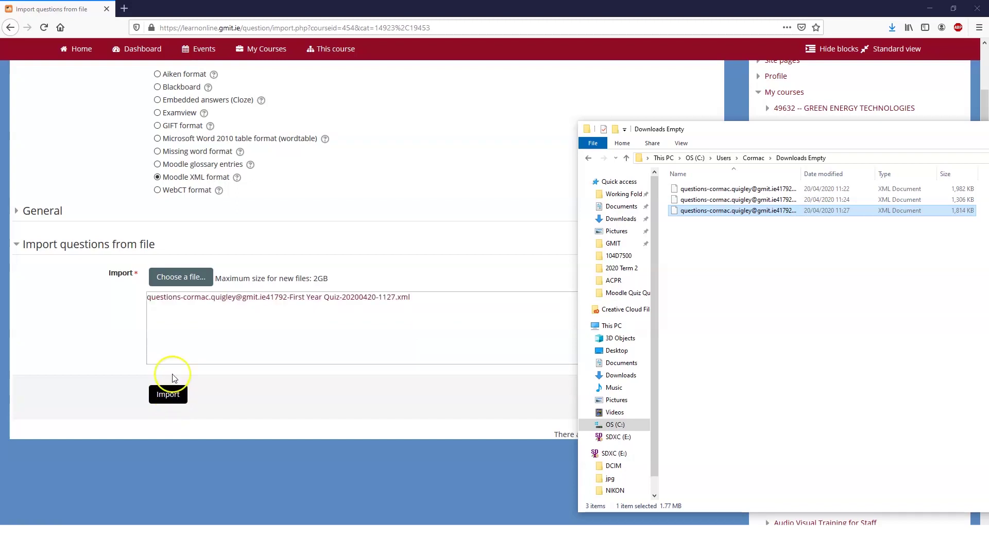
{"action": "left_click", "coordinate": [354, 432]}
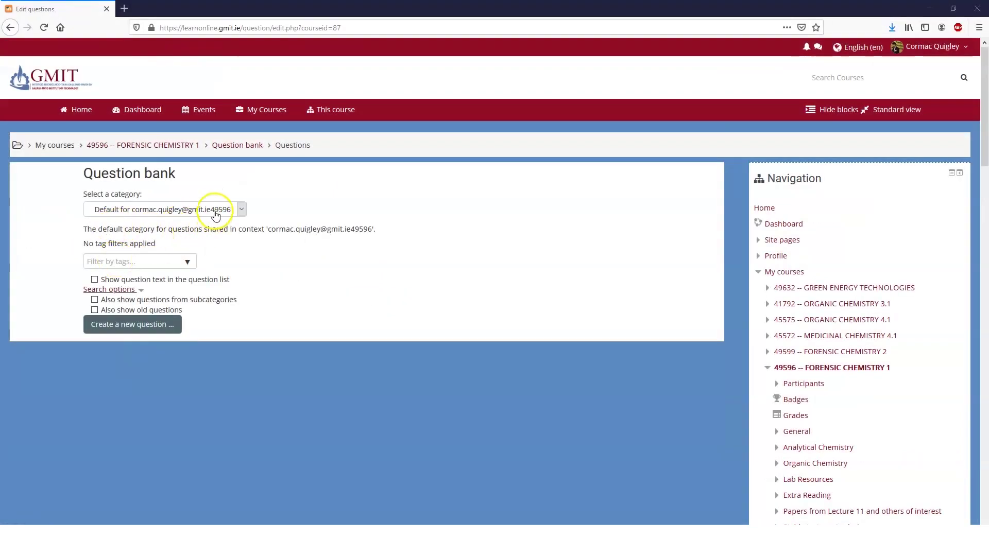
Open the FORENSIC CHEMISTRY 1 Import questions page with Moodle XML format, keeping the category unchanged.
{"action": "left_click", "coordinate": [215, 211]}
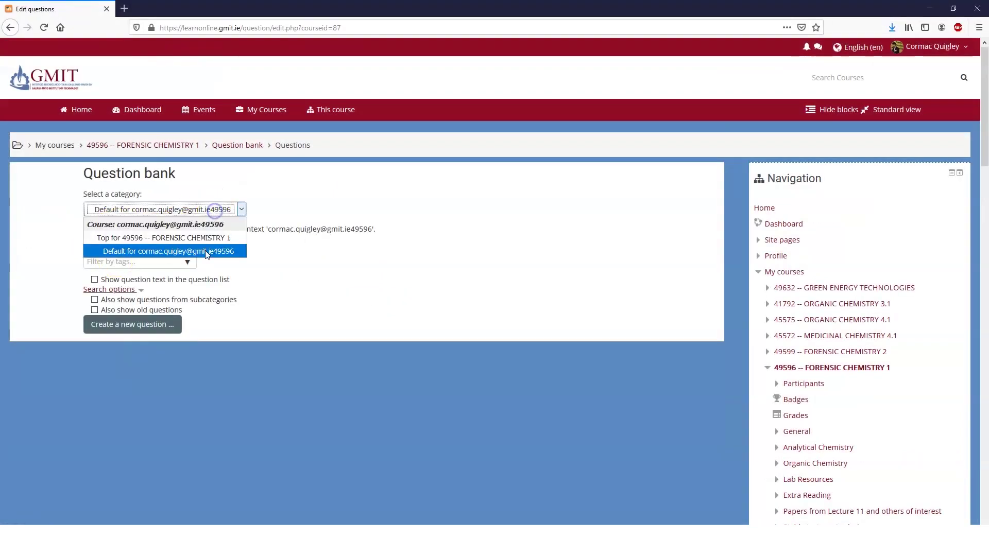
{"action": "left_click", "coordinate": [278, 392]}
{"action": "scroll", "coordinate": [883, 380], "scroll_direction": "down", "scroll_amount": 10}
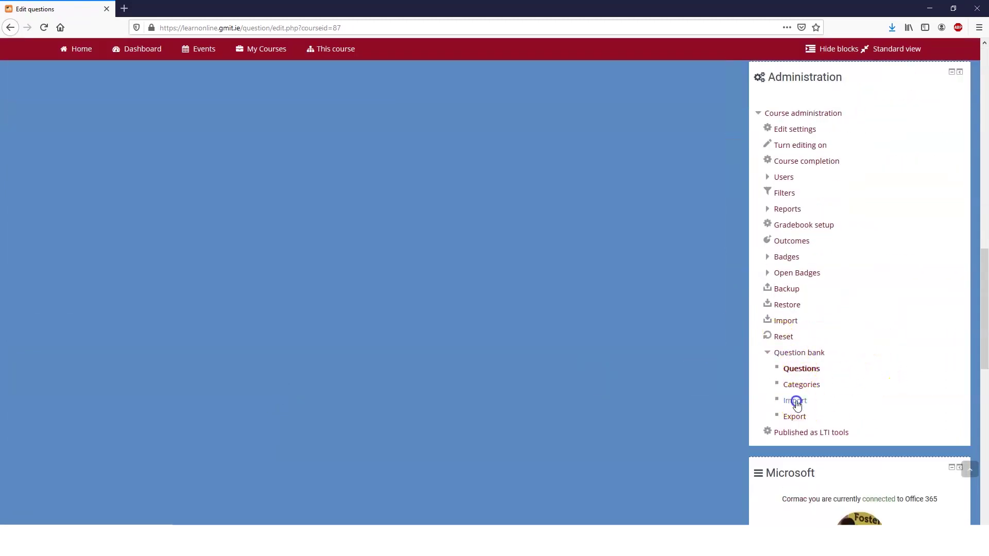
{"action": "left_click", "coordinate": [795, 400]}
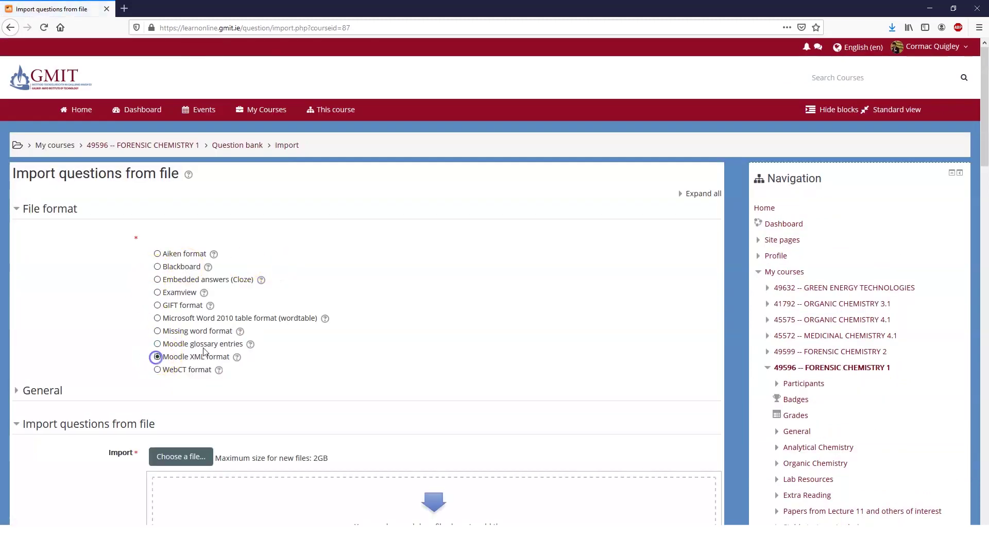
{"action": "scroll", "coordinate": [318, 339], "scroll_direction": "down", "scroll_amount": 5}
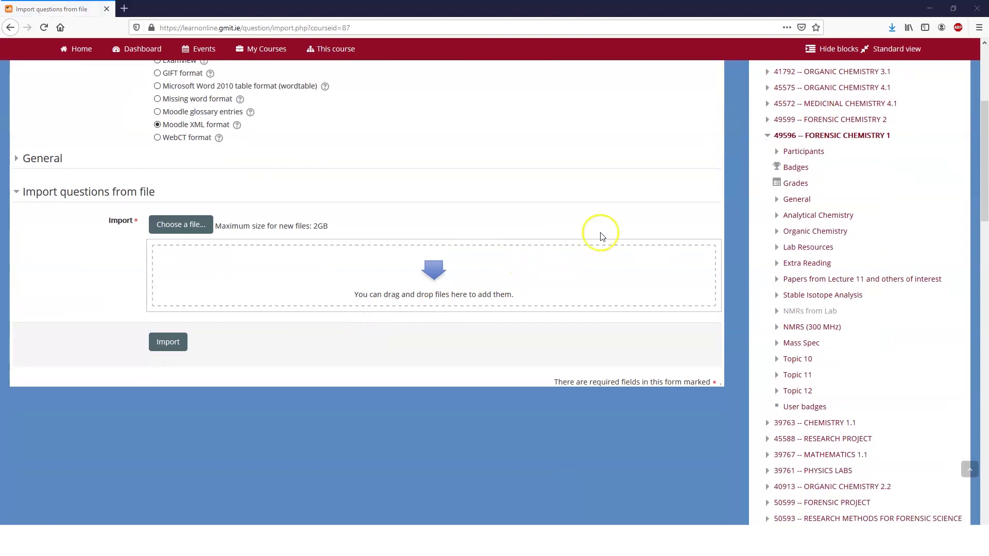
{"action": "key", "text": "alt+Tab"}
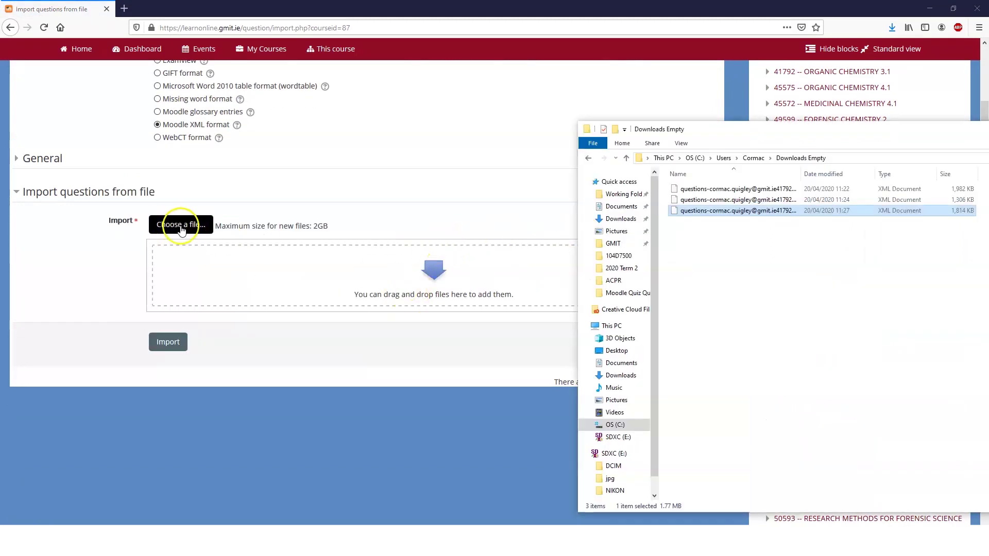
Attach the latest First Year Quiz XML file, expand General options, and start importing the 215 questions.
{"action": "left_click", "coordinate": [742, 211]}
{"action": "left_click_drag", "start_coordinate": [742, 219], "coordinate": [411, 269]}
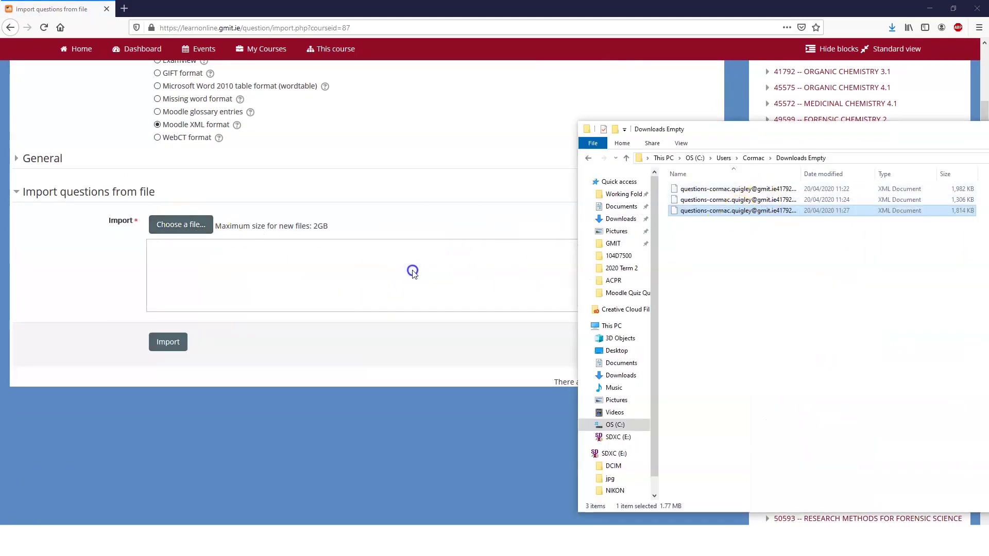
{"action": "left_click", "coordinate": [169, 343]}
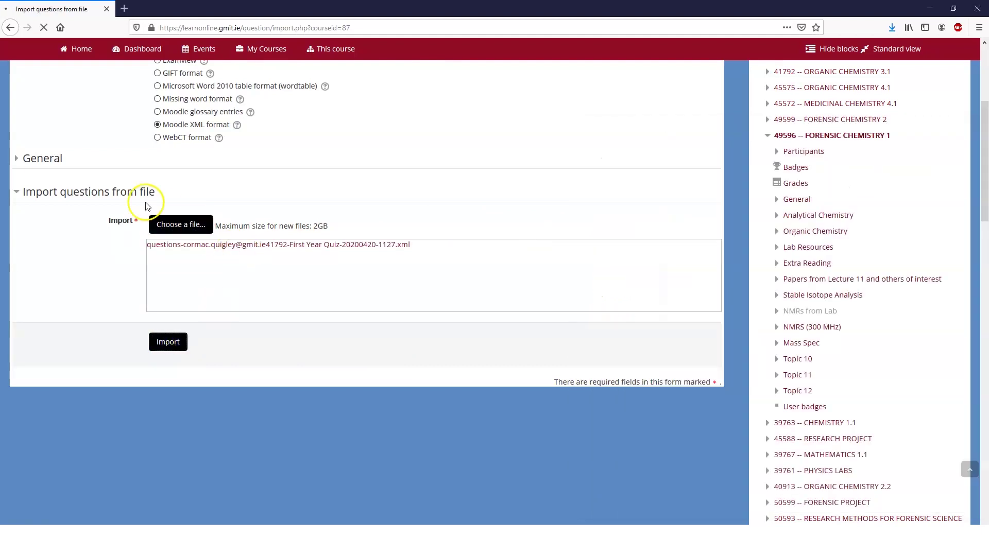
{"action": "left_click", "coordinate": [52, 159]}
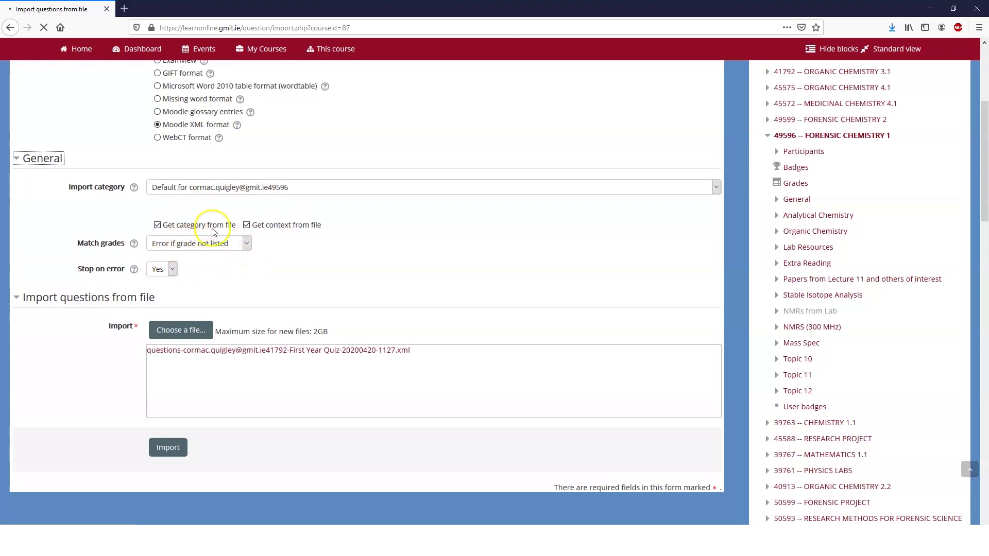
{"action": "left_click", "coordinate": [169, 450]}
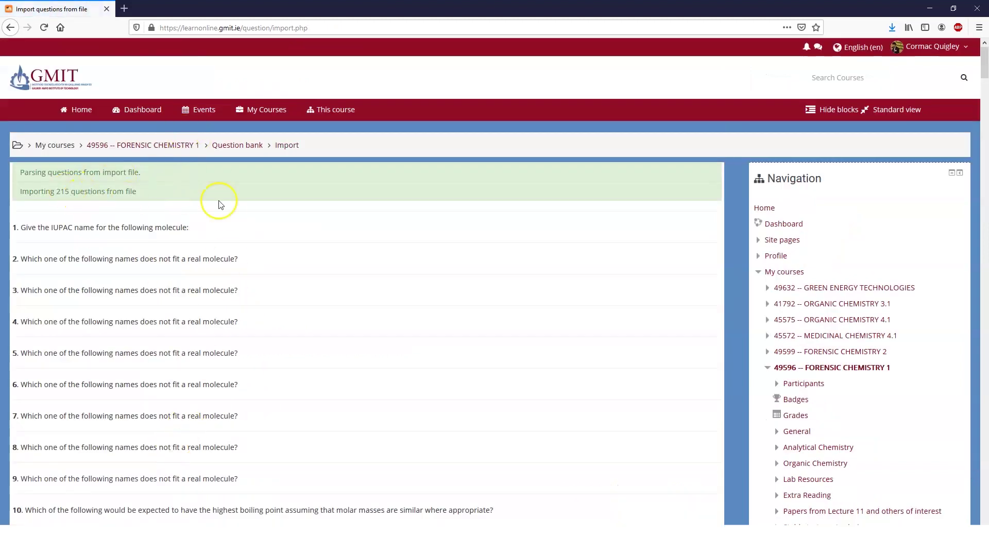
Scroll through the list of 215 imported questions to the bottom of the results.
{"action": "scroll", "coordinate": [221, 205], "scroll_direction": "down", "scroll_amount": 20}
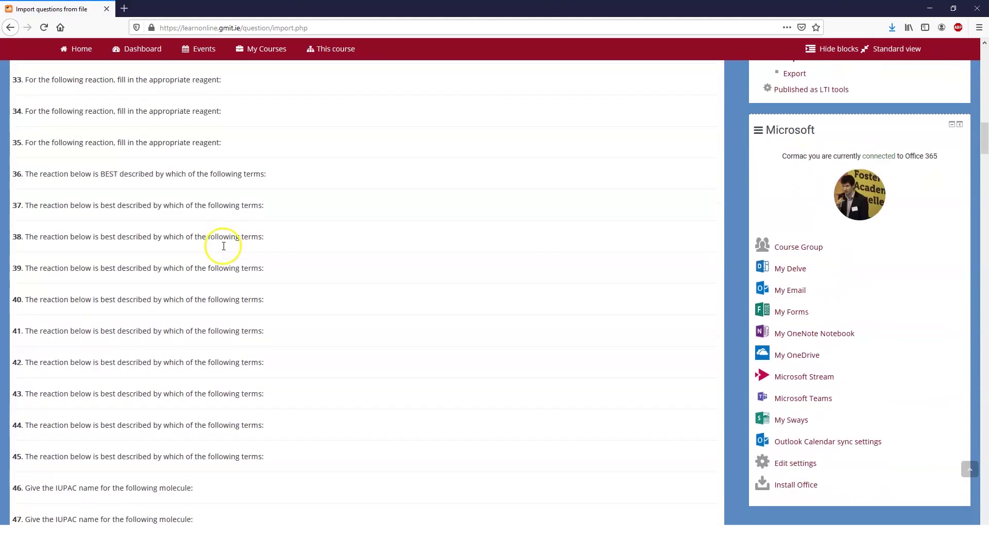
{"action": "scroll", "coordinate": [224, 246], "scroll_direction": "down", "scroll_amount": 20}
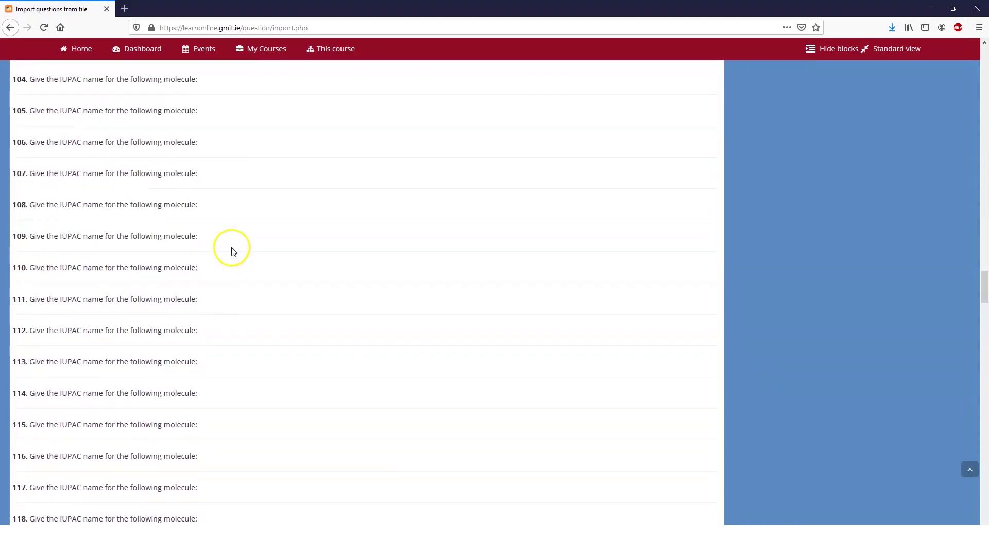
{"action": "scroll", "coordinate": [232, 251], "scroll_direction": "down", "scroll_amount": 20}
{"action": "scroll", "coordinate": [239, 253], "scroll_direction": "down", "scroll_amount": 10}
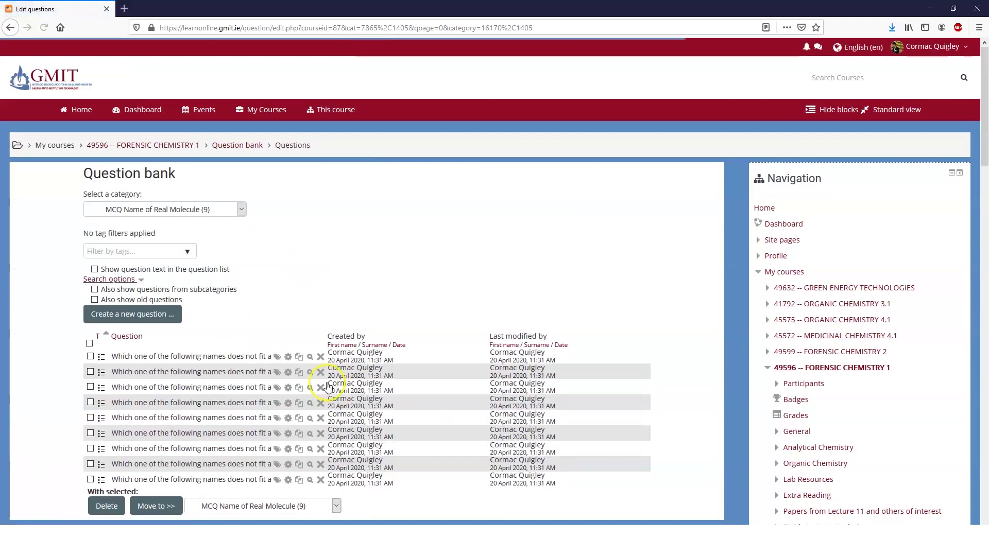
{"action": "scroll", "coordinate": [327, 381], "scroll_direction": "down", "scroll_amount": 4}
{"action": "scroll", "coordinate": [265, 261], "scroll_direction": "up", "scroll_amount": 2}
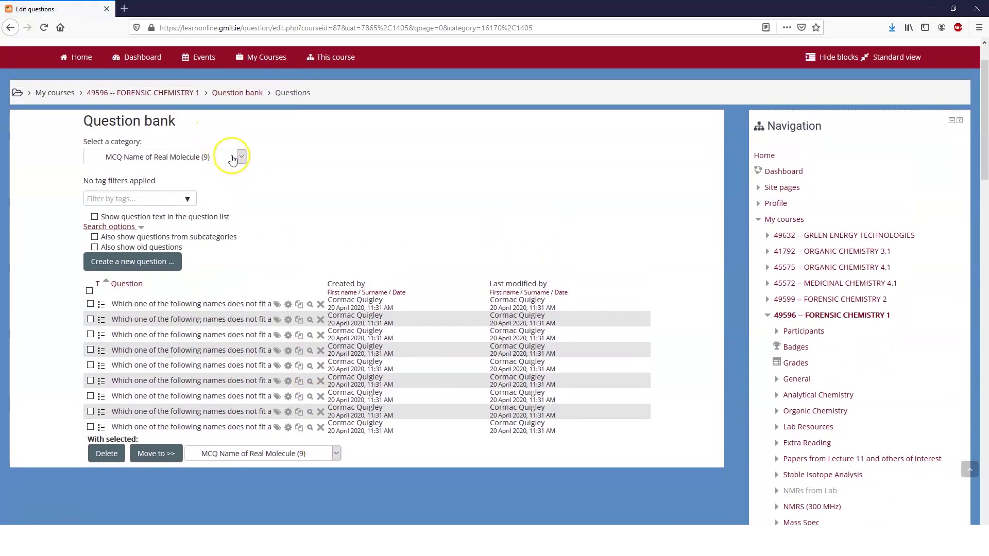
{"action": "left_click", "coordinate": [215, 156]}
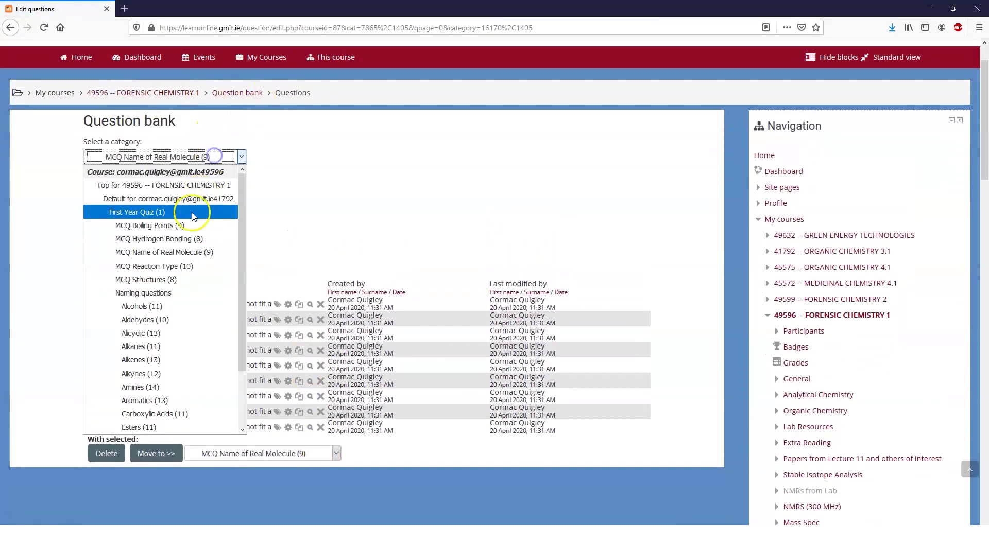
{"action": "scroll", "coordinate": [163, 337], "scroll_direction": "down", "scroll_amount": 2}
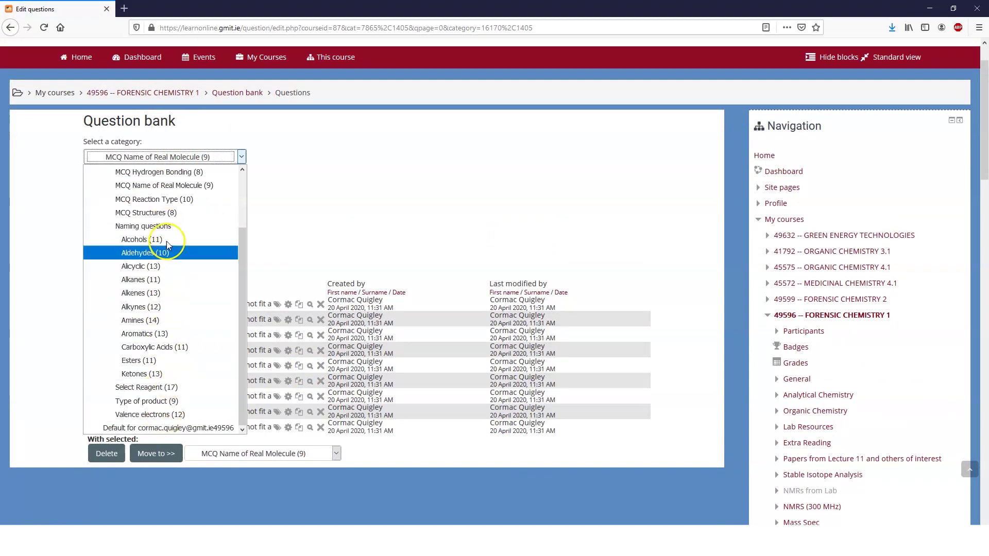
{"action": "scroll", "coordinate": [168, 244], "scroll_direction": "up", "scroll_amount": 1}
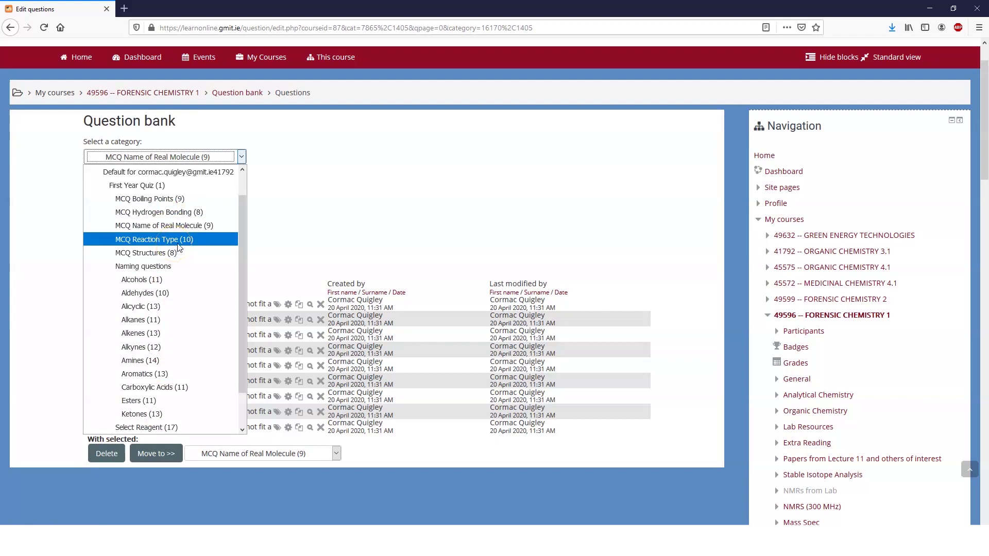
{"action": "left_click", "coordinate": [346, 201]}
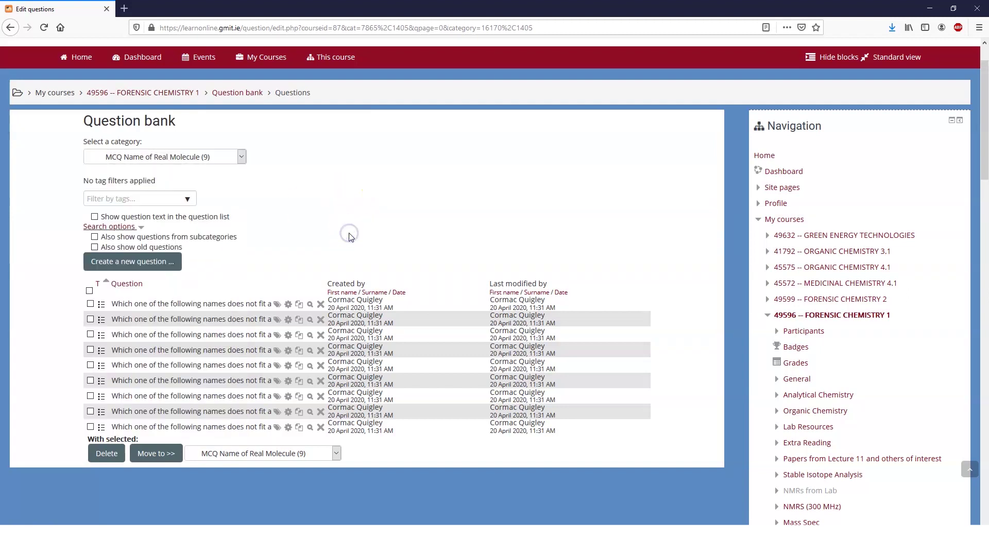
{"action": "left_click", "coordinate": [107, 453]}
{"action": "scroll", "coordinate": [644, 216], "scroll_direction": "up", "scroll_amount": 2}
{"action": "scroll", "coordinate": [820, 278], "scroll_direction": "down", "scroll_amount": 6}
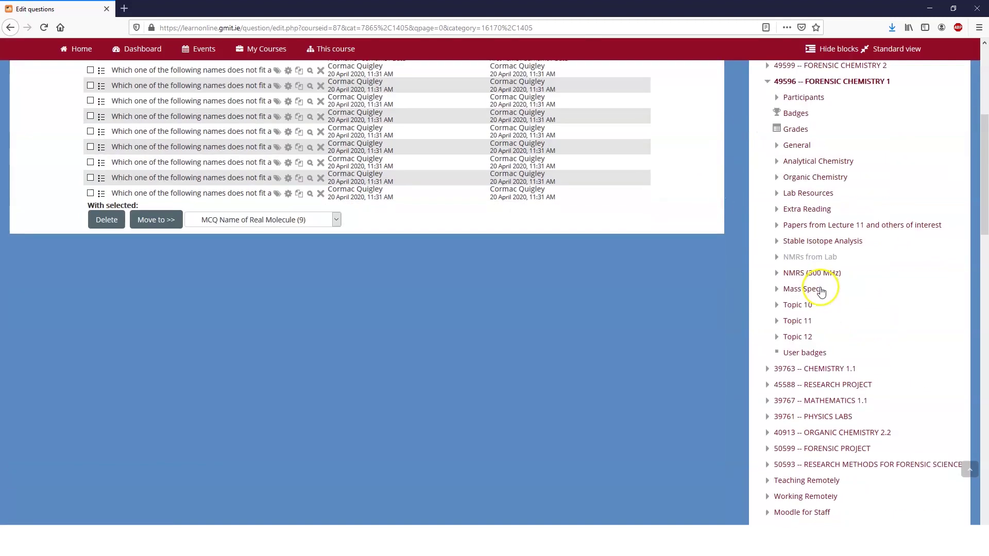
{"action": "scroll", "coordinate": [821, 291], "scroll_direction": "down", "scroll_amount": 10}
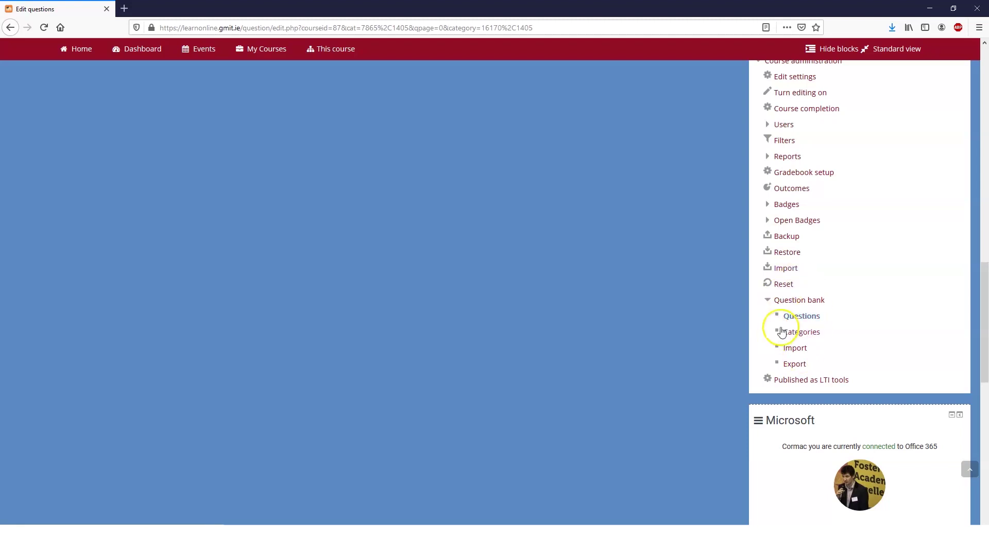
{"action": "left_click", "coordinate": [768, 304]}
{"action": "left_click", "coordinate": [769, 304]}
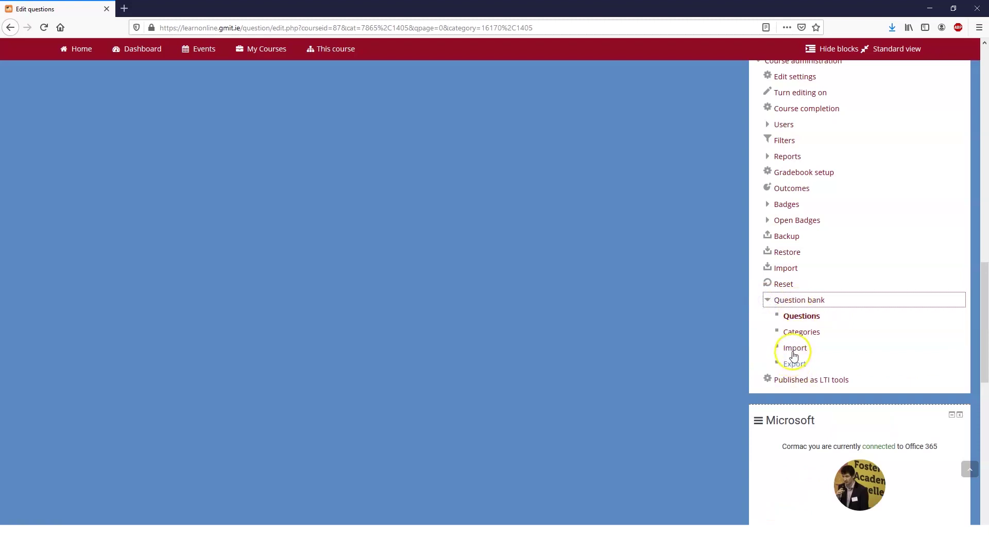
{"action": "scroll", "coordinate": [400, 293], "scroll_direction": "up", "scroll_amount": 15}
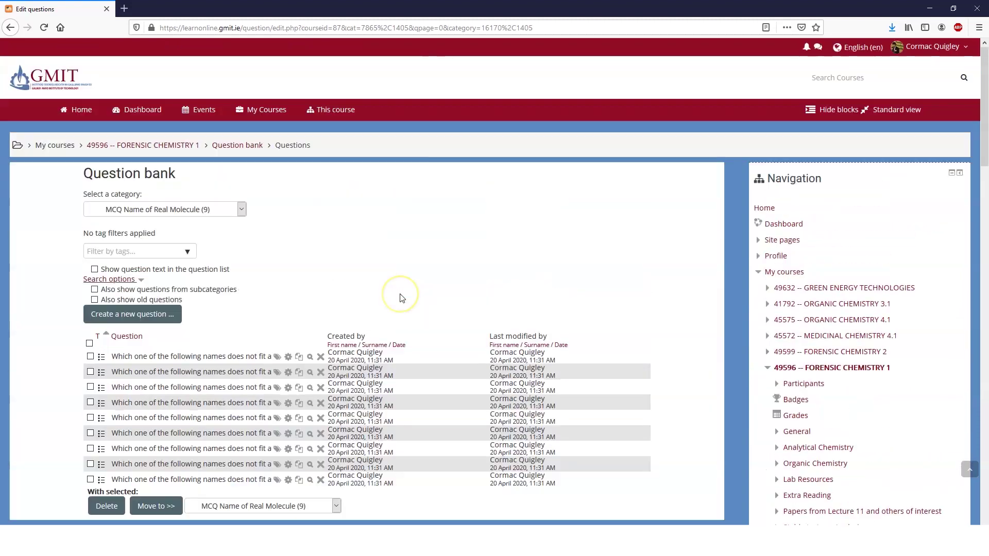